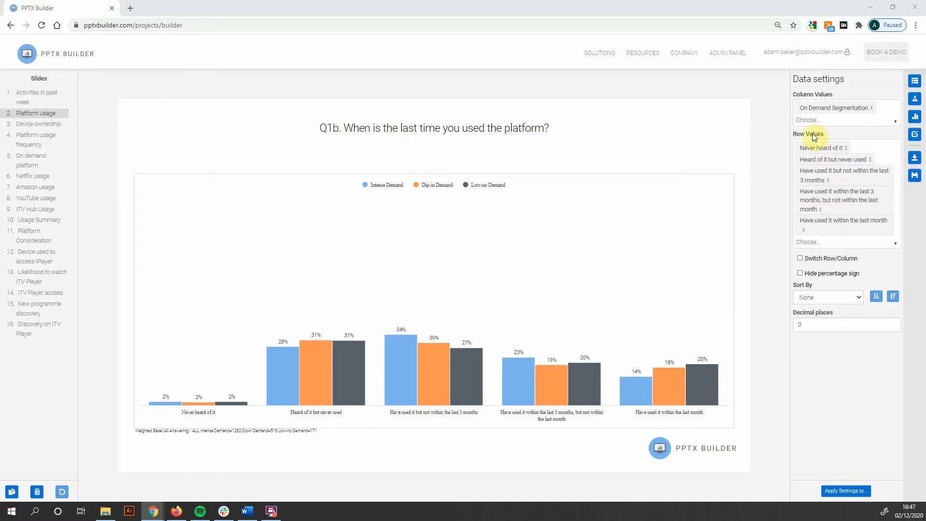
Add a title above the column chart on the Platform usage slide using the Chart Title position setting.
click(754, 129)
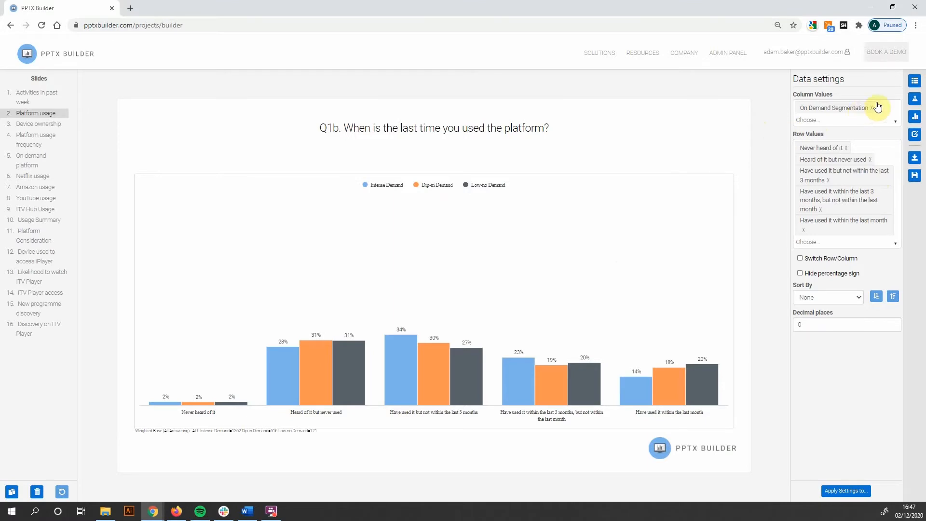
click(914, 119)
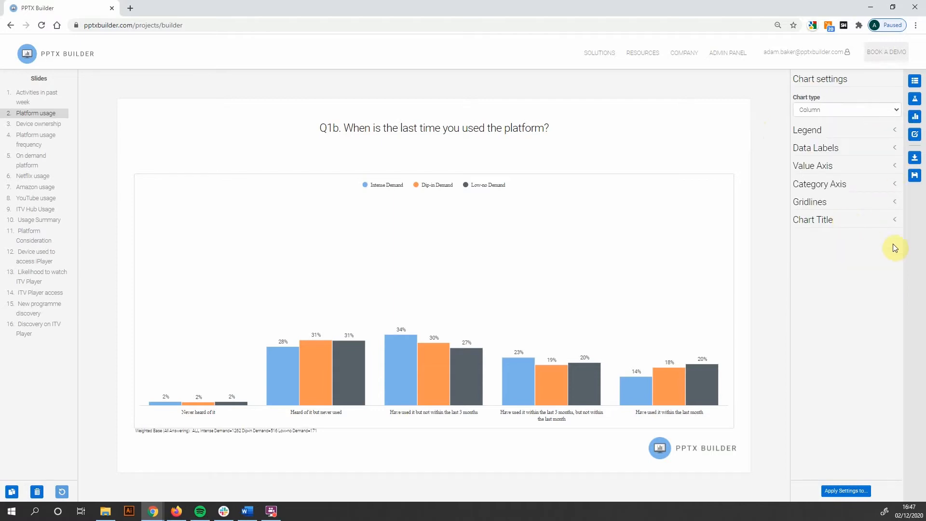
click(838, 220)
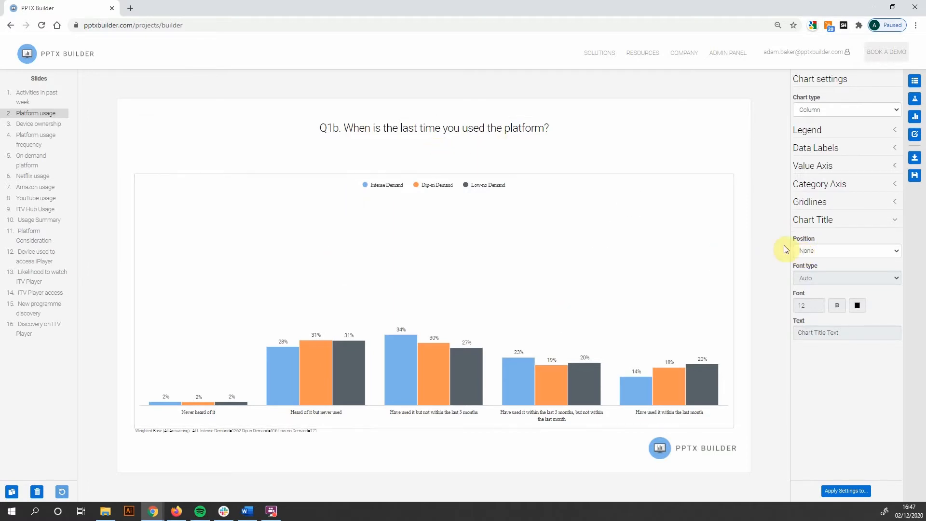
click(806, 249)
click(811, 279)
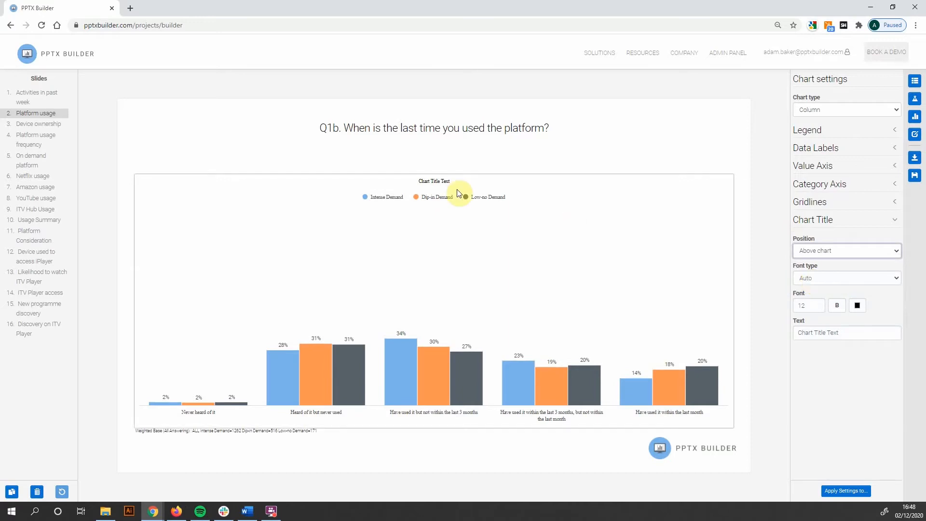
click(415, 179)
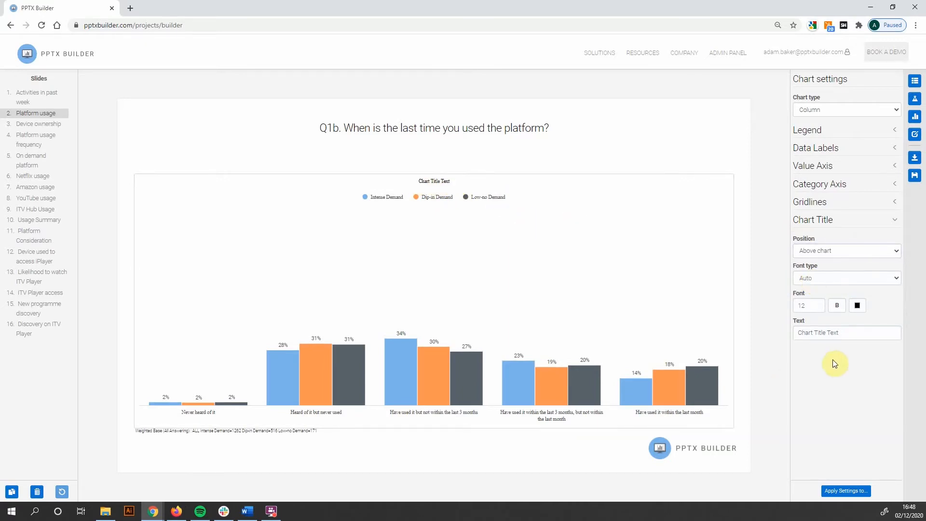
Format the chart title in bold with a dark red font colour.
drag(853, 334, 785, 332)
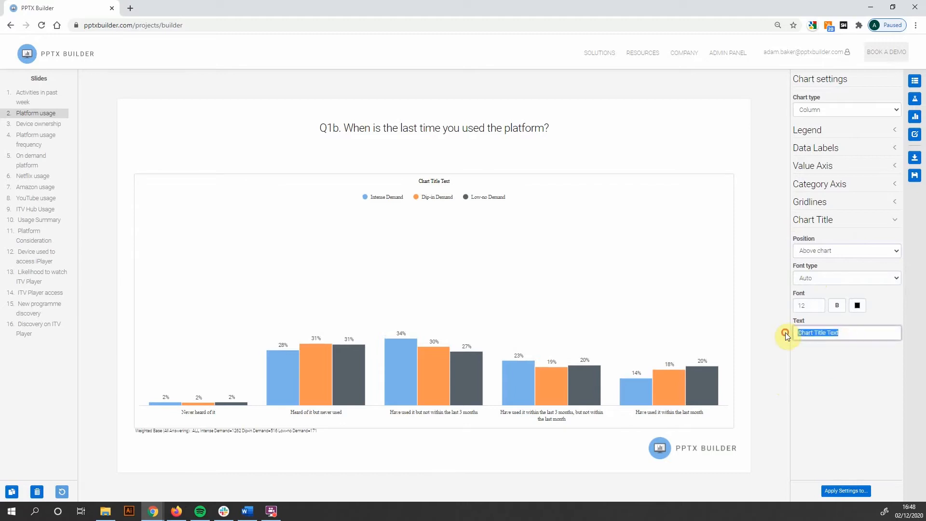
click(837, 357)
click(857, 306)
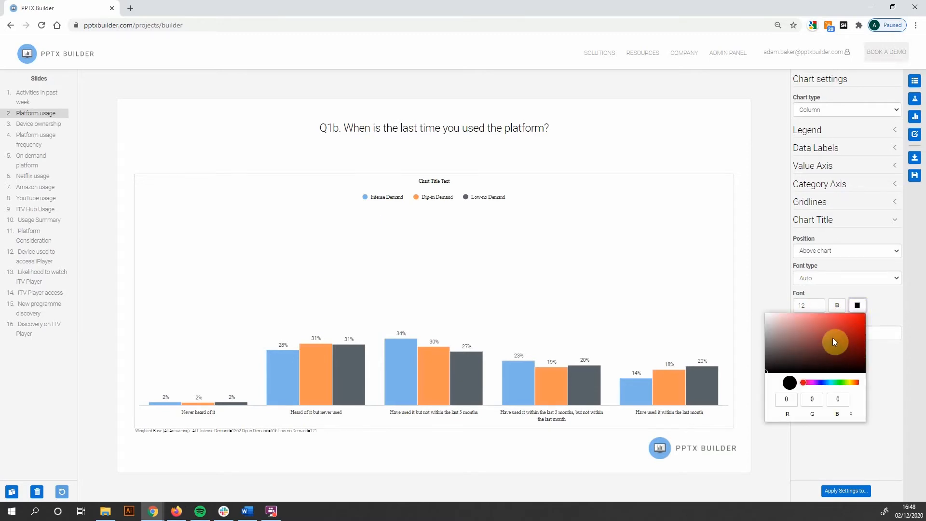
click(838, 334)
click(759, 291)
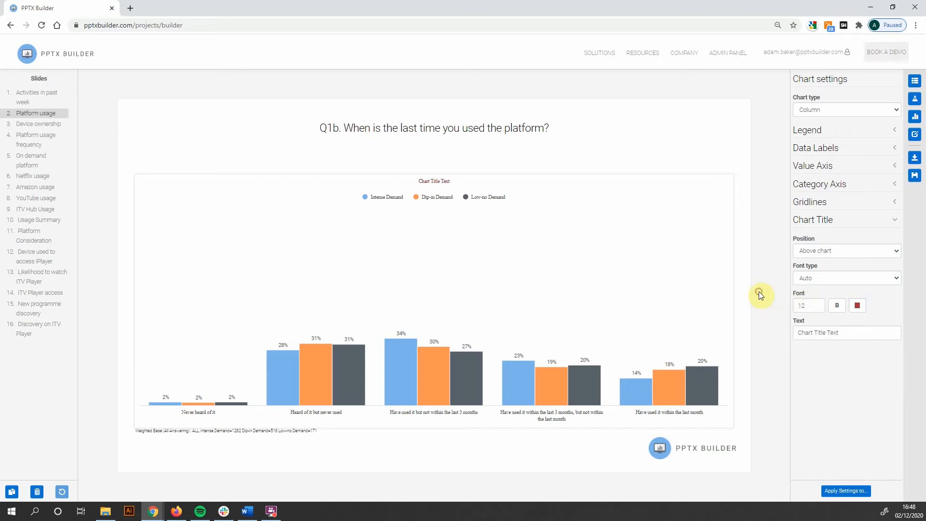
click(831, 309)
Replace the placeholder chart title text with "On demand service usage by segmentation".
click(831, 332)
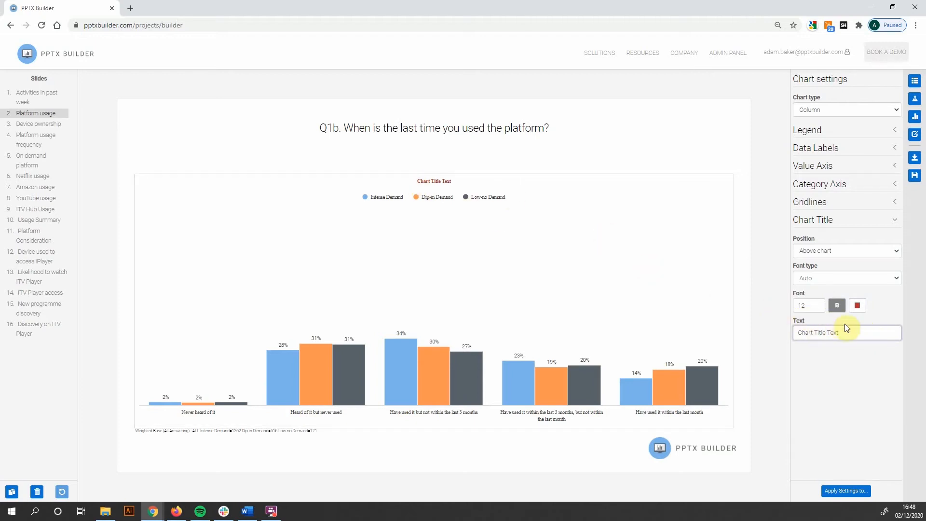
drag(845, 328, 761, 328)
text(On d)
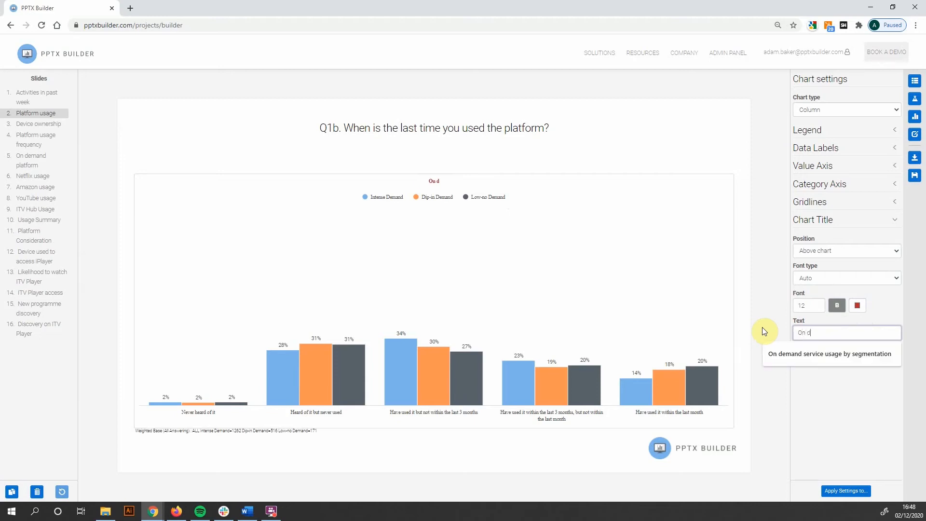
text(emand service usage by)
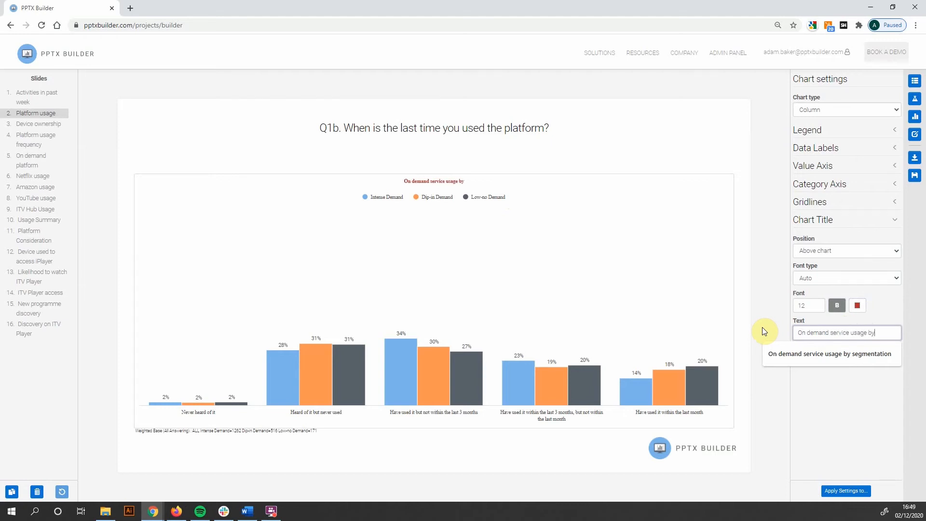
text( segmen)
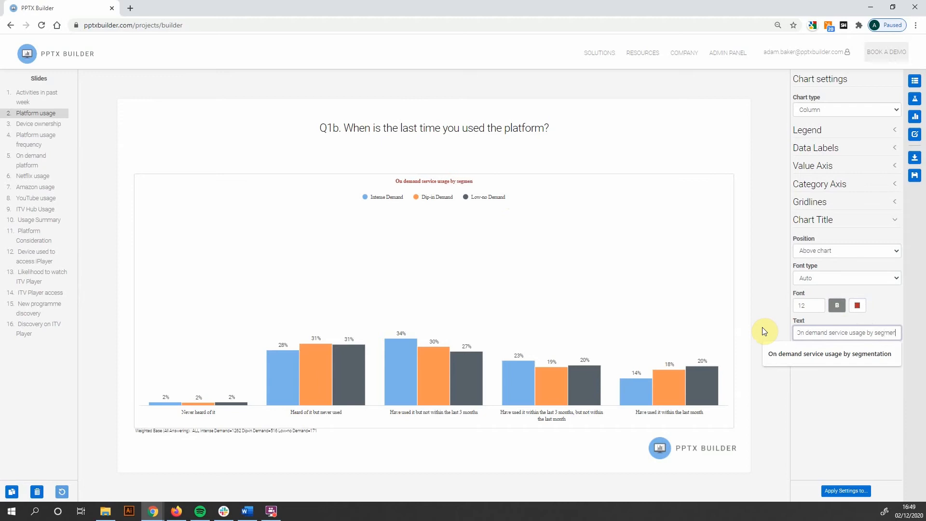
text(tation)
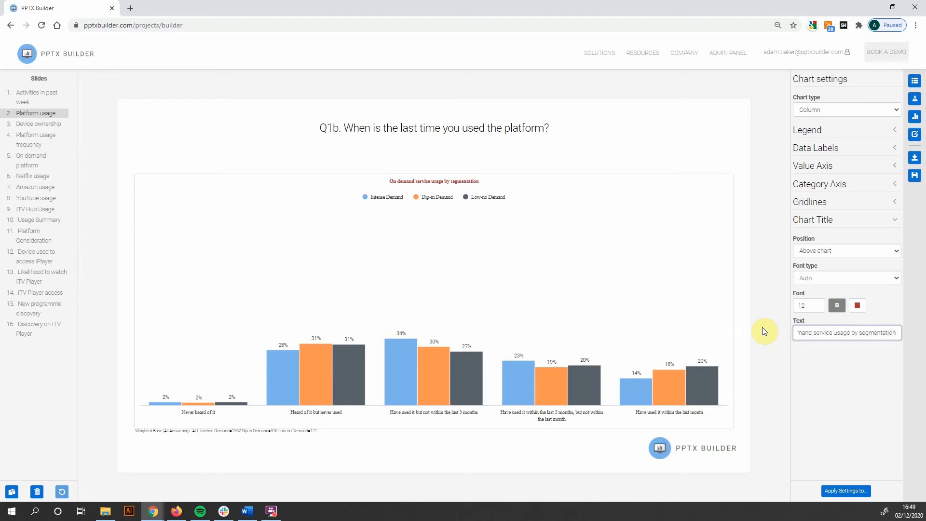
click(762, 328)
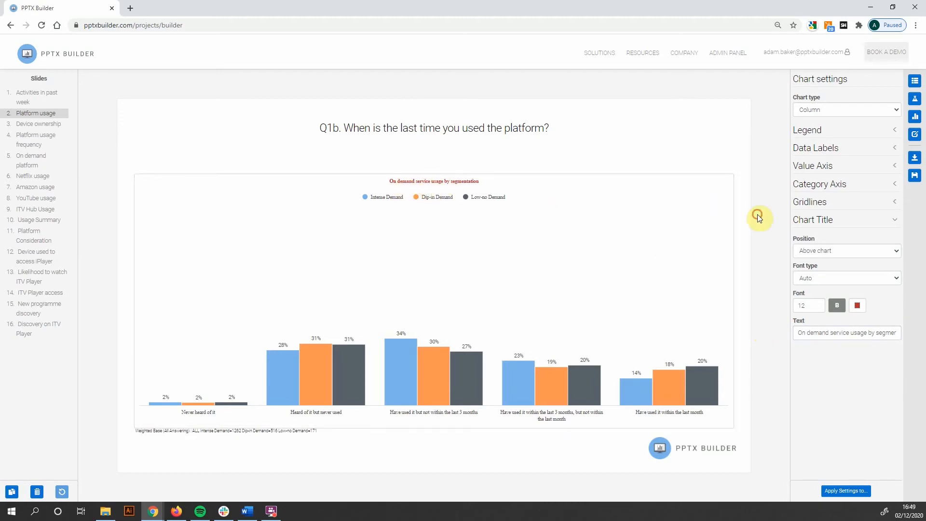
Export the deck as a PowerPoint file and open its Q1b platform usage slide for editing in PowerPoint.
click(915, 156)
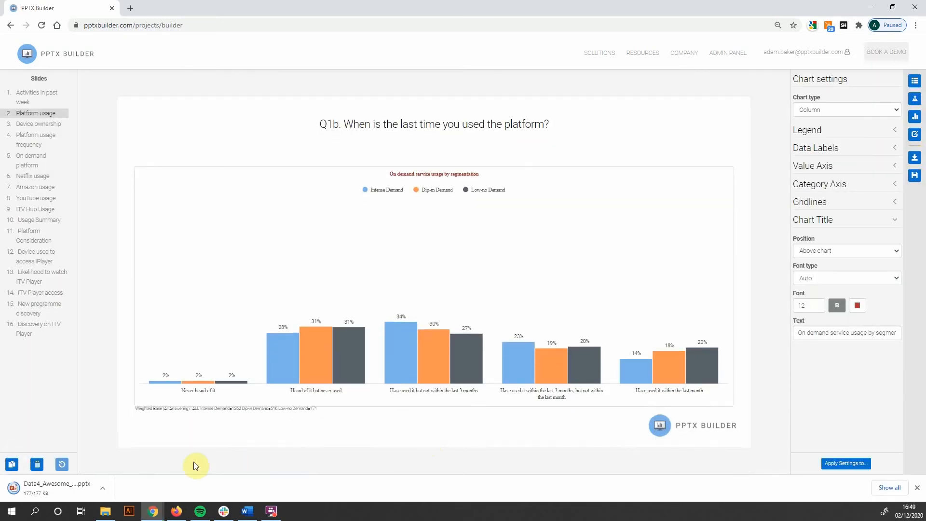
click(53, 488)
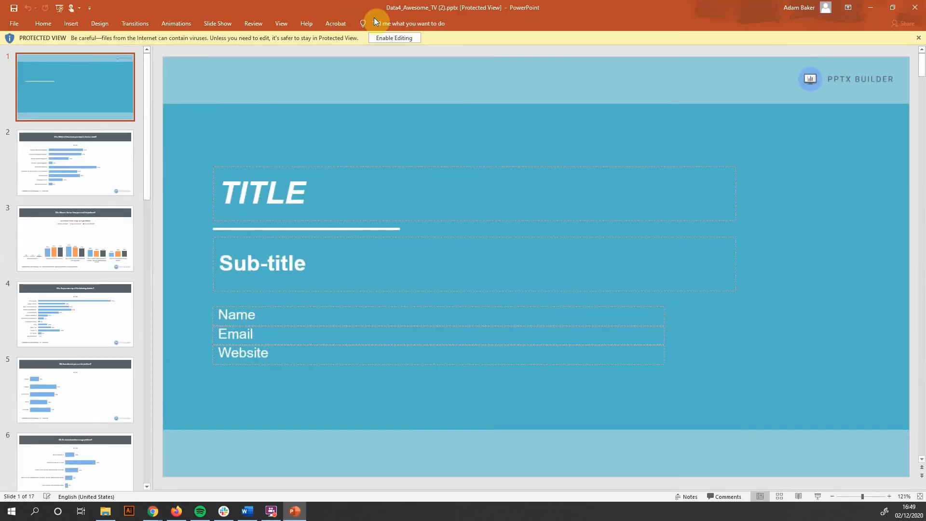
click(381, 36)
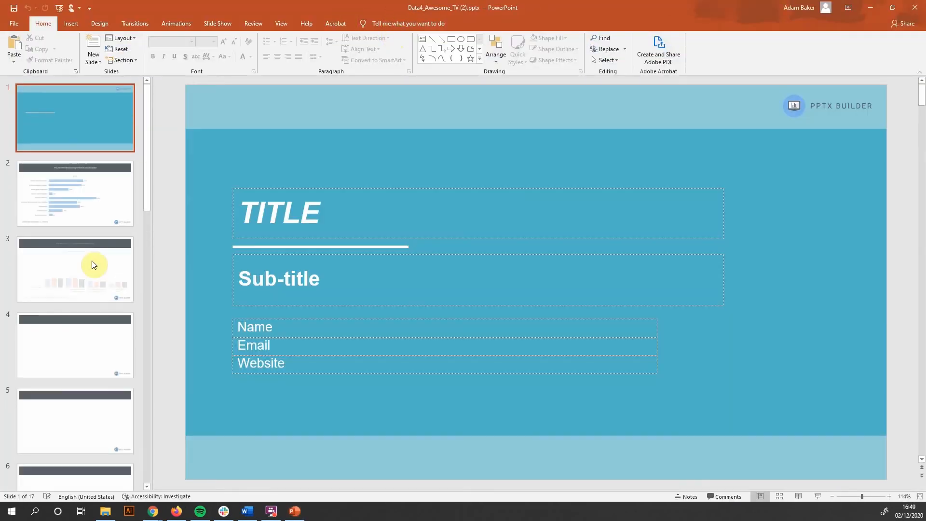
click(92, 262)
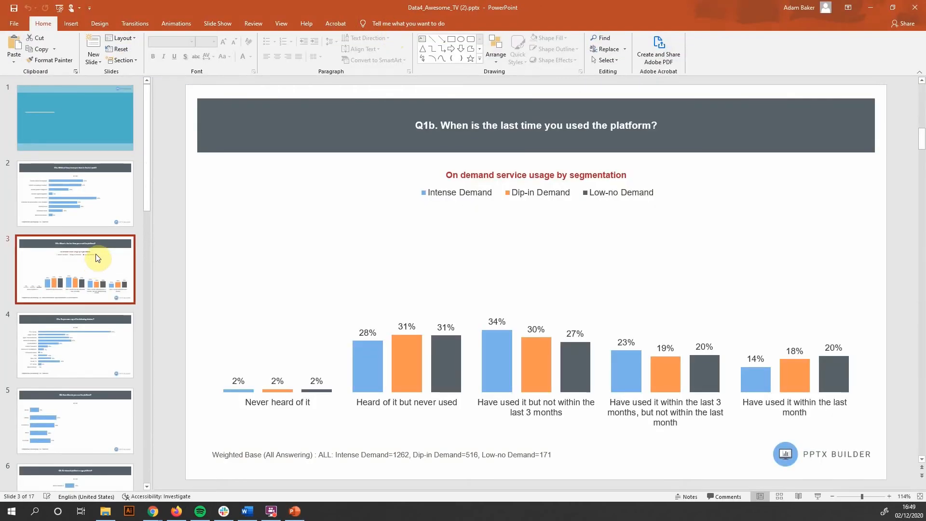
Move the chart title to the left side of the chart and lower the legend to just above the columns.
click(557, 175)
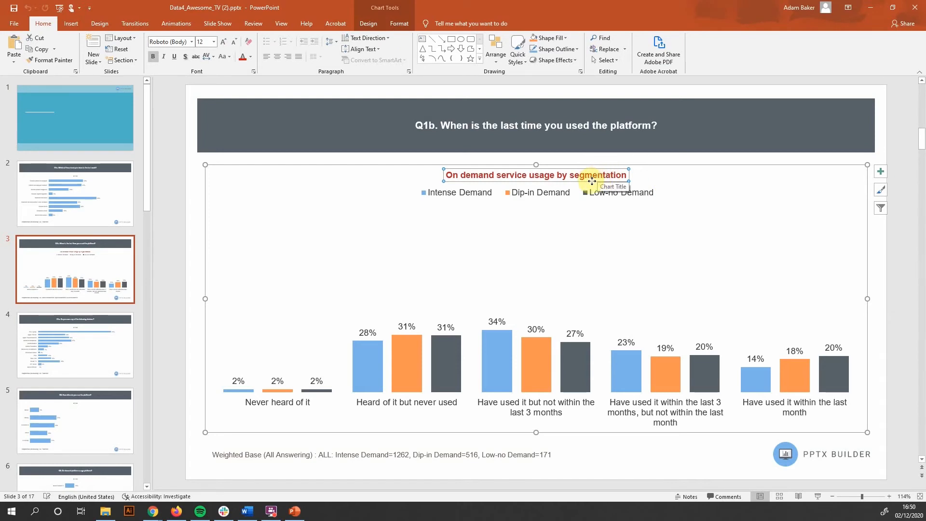
drag(596, 182, 392, 193)
click(421, 197)
click(484, 196)
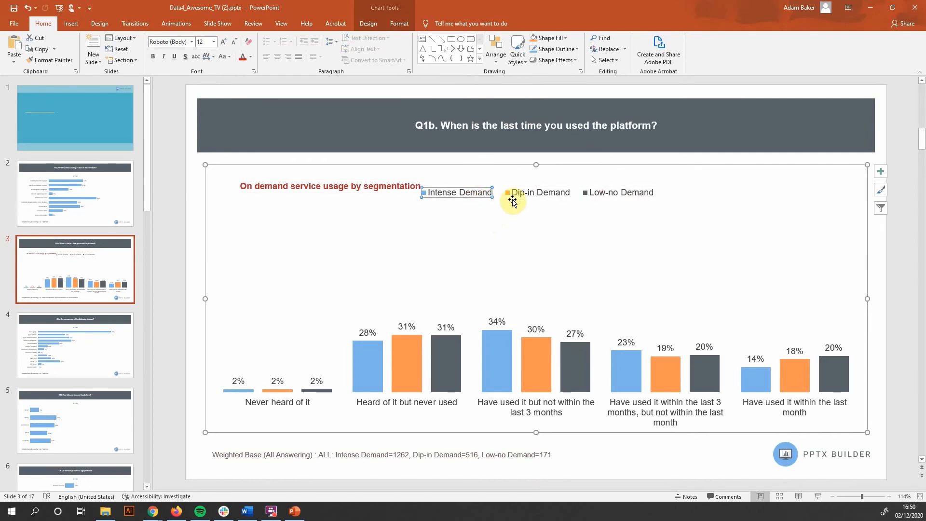
drag(521, 196, 525, 253)
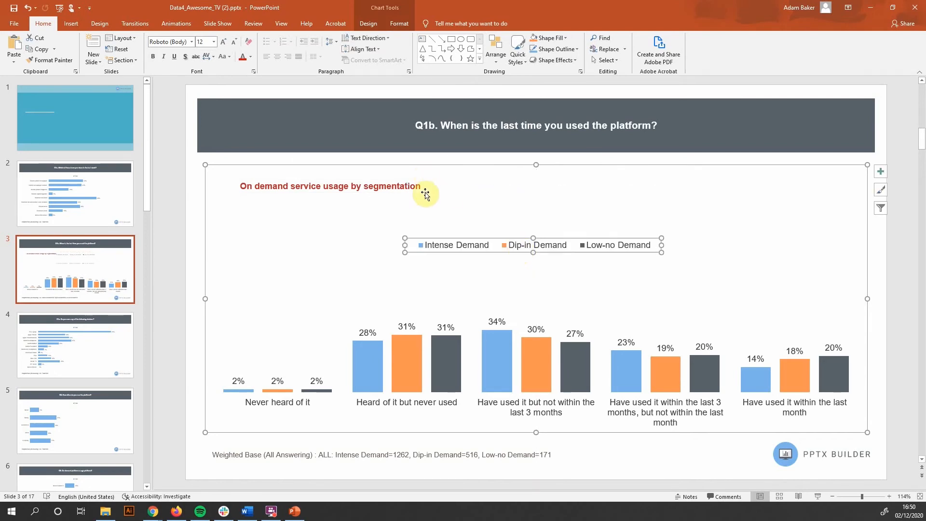
Move the chart title back to the horizontal centre above the legend and return to PPTX Builder in the browser.
click(420, 186)
drag(412, 191, 618, 190)
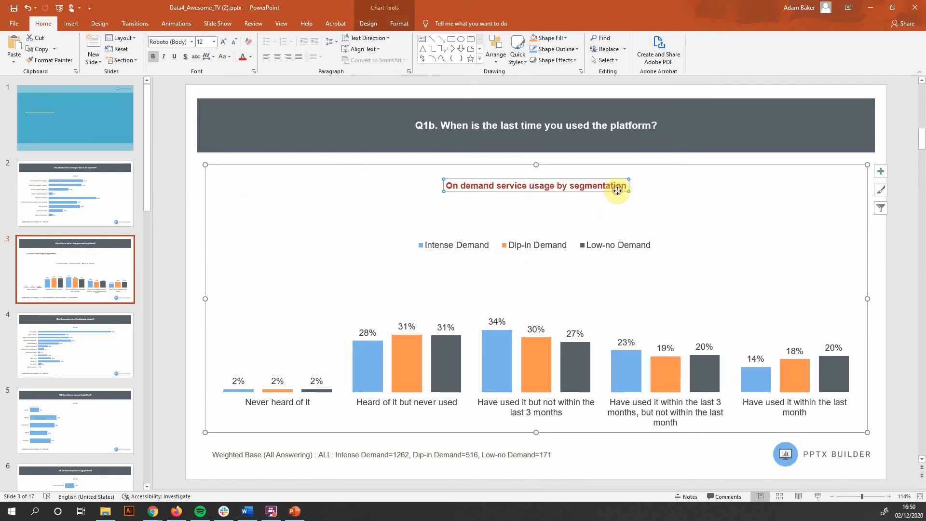
click(901, 241)
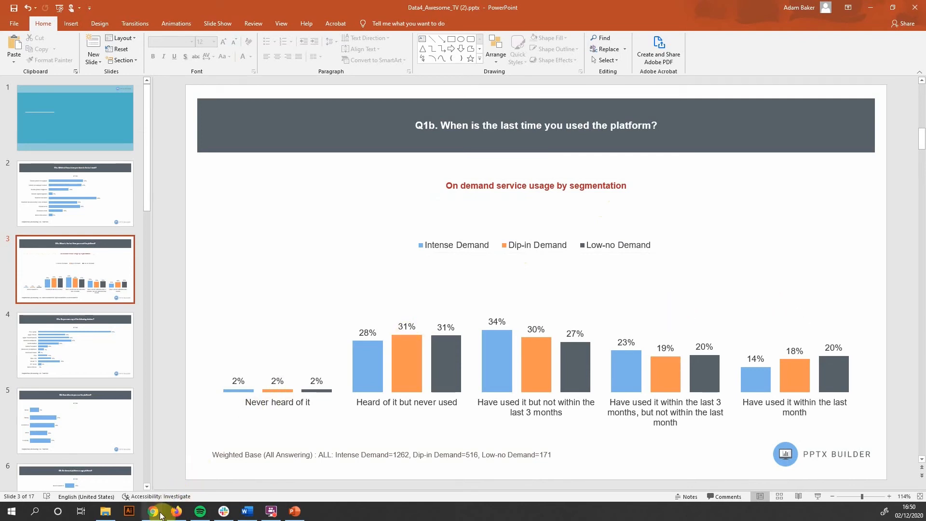
mouse_move(160, 515)
click(188, 473)
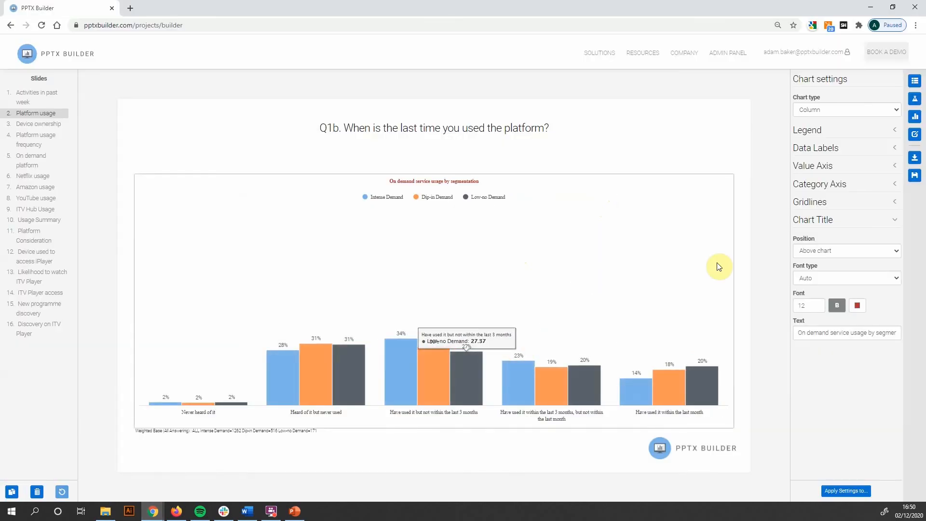